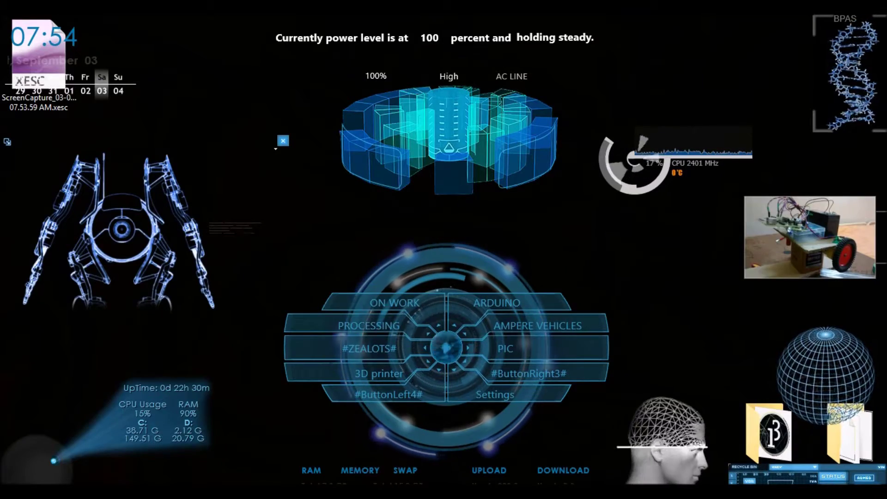
- Bring the Fab-X folder window forward, open the inner Fab-X subfolder and refresh its listing
mouse_move(141, 492)
left_click(200, 430)
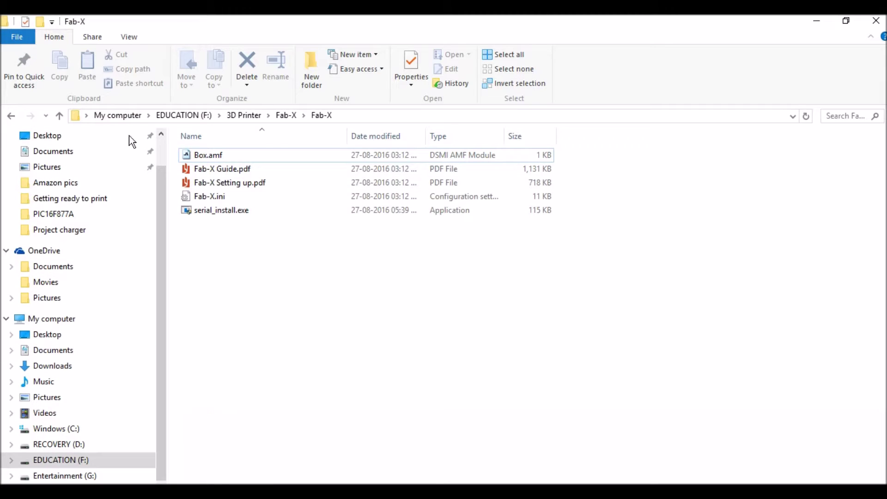
left_click(12, 116)
double_click(189, 157)
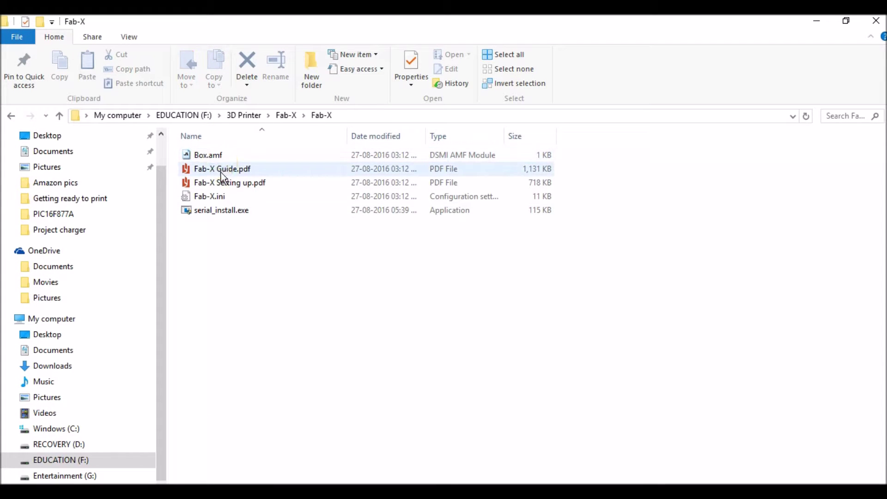
left_click(208, 210)
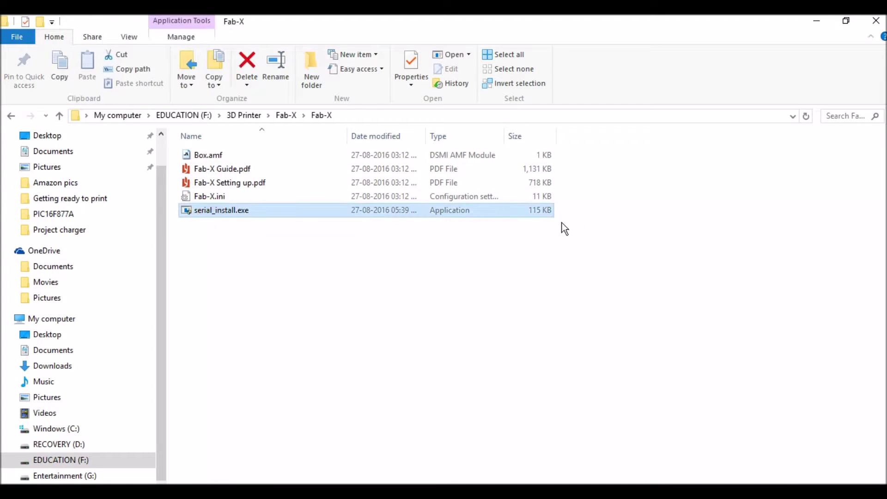
right_click(233, 248)
left_click(305, 301)
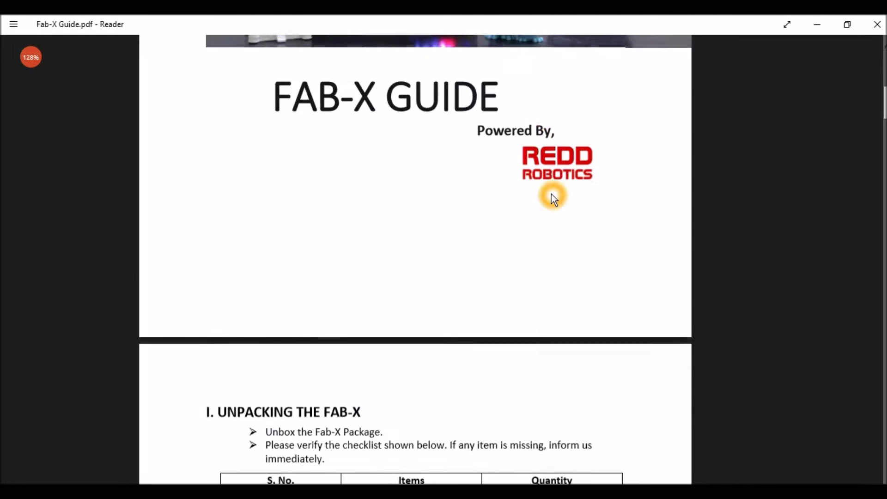
- Scroll through Fab-X Guide.pdf past setup, powering and levelling to the filament-loading pages
scroll(551, 195, "down", 12)
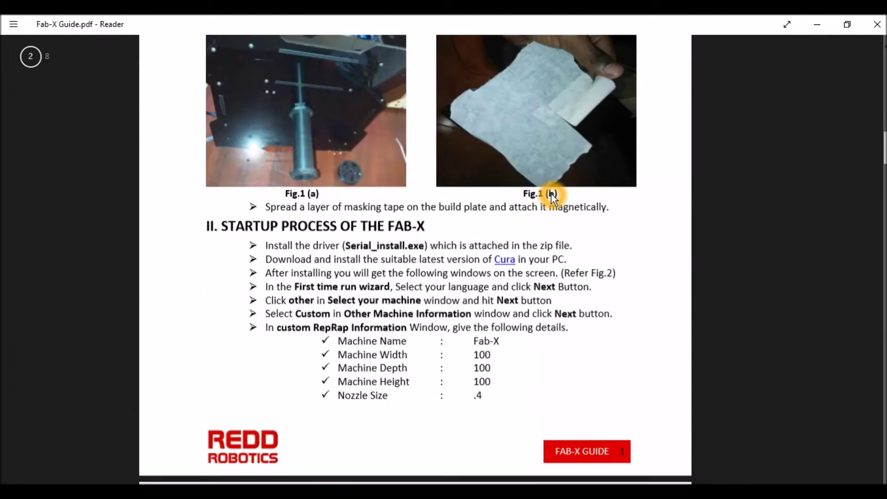
scroll(551, 194, "up", 3)
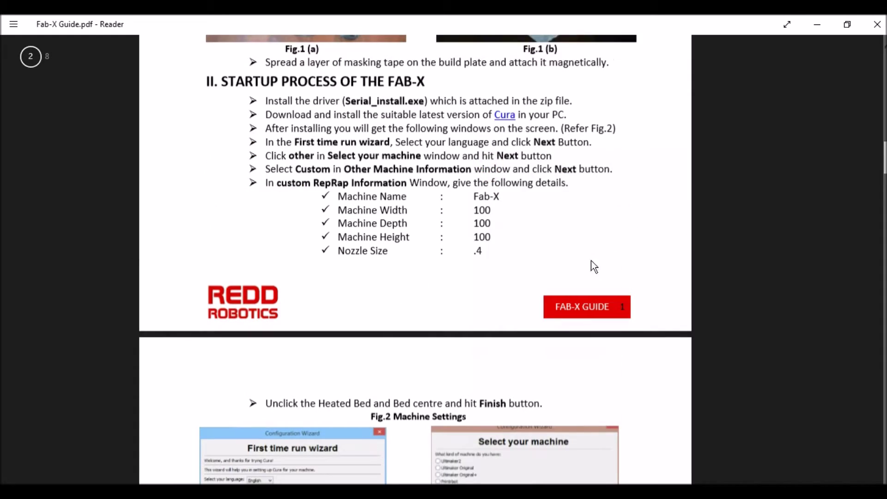
scroll(528, 166, "down", 9)
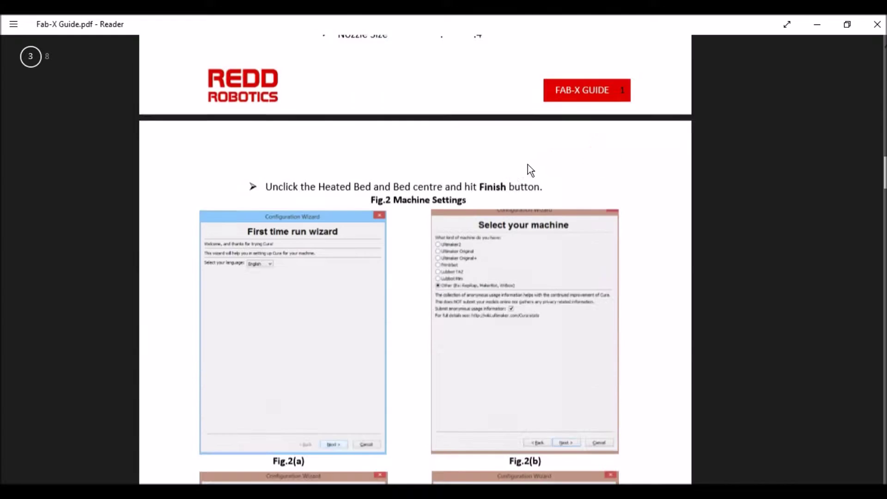
scroll(568, 326, "down", 8)
scroll(359, 272, "down", 12)
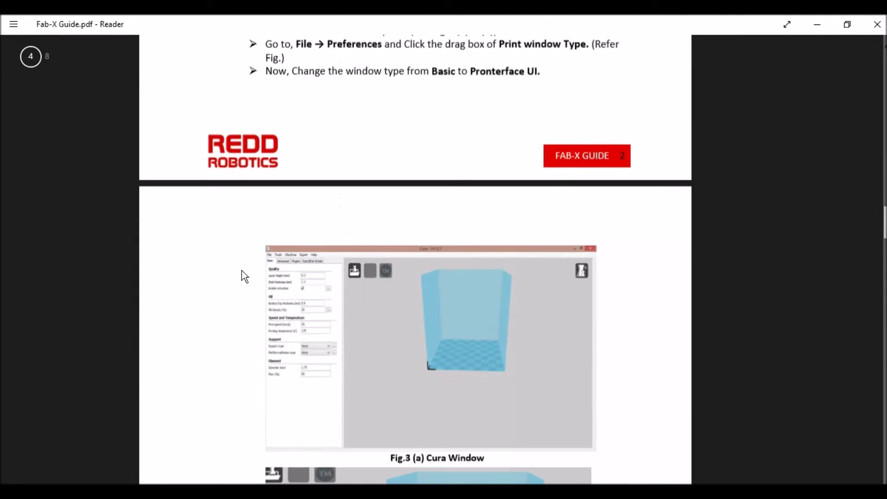
scroll(610, 308, "down", 13)
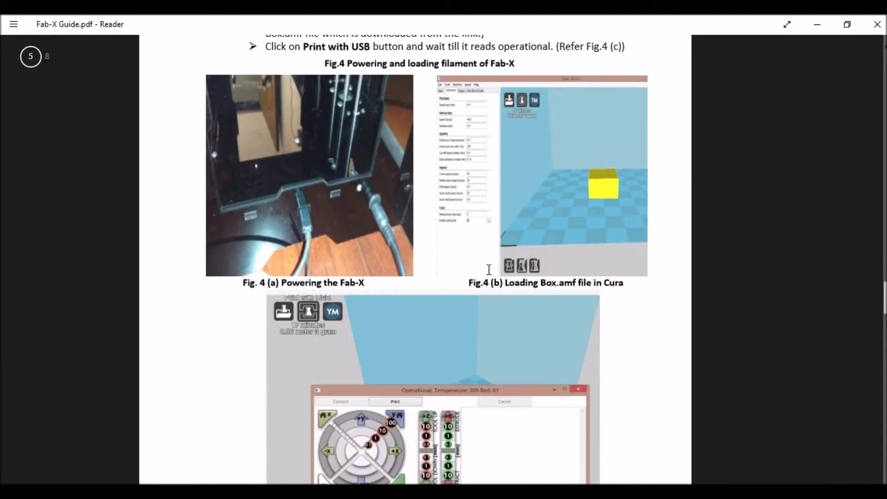
scroll(213, 252, "down", 5)
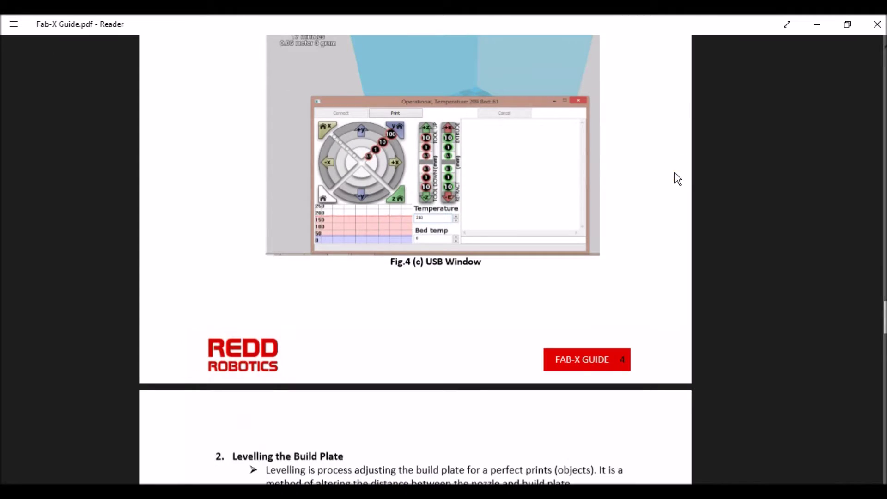
scroll(675, 174, "down", 10)
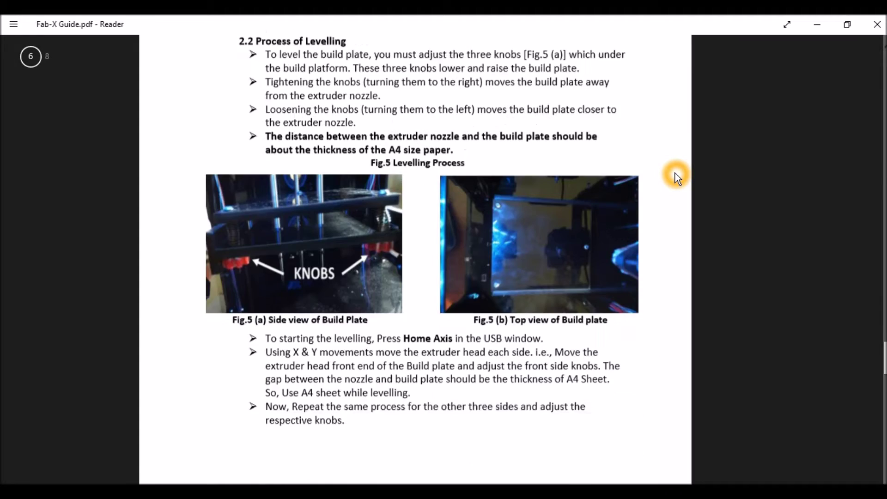
scroll(674, 175, "down", 15)
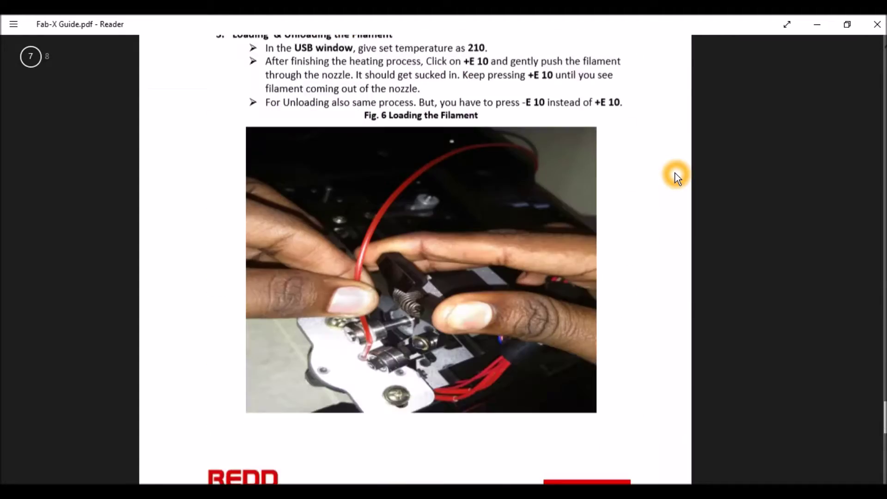
scroll(675, 175, "down", 1)
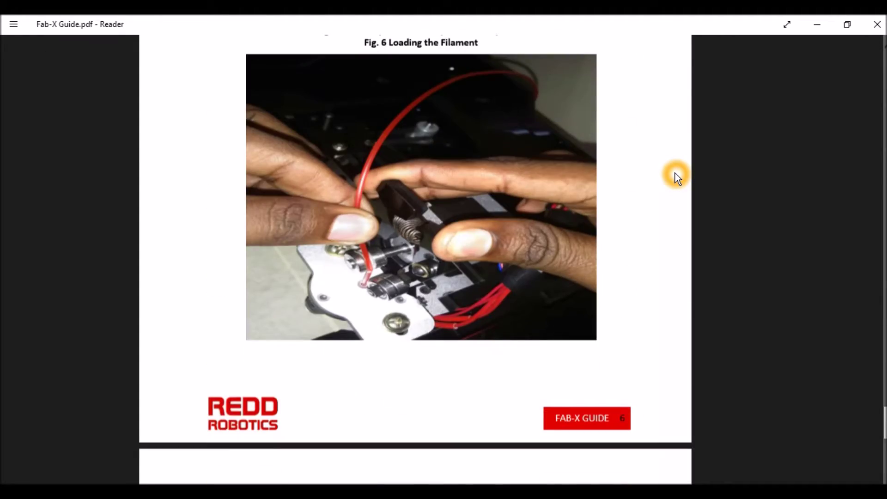
scroll(675, 172, "down", 8)
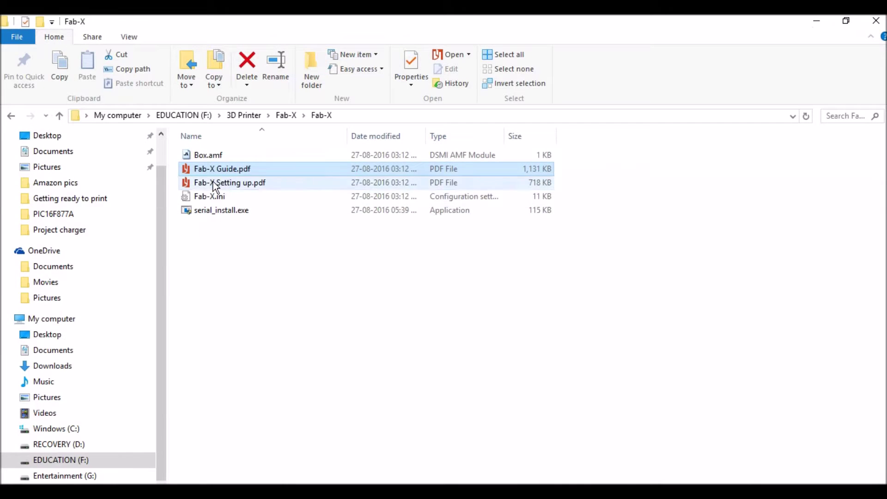
- Open the Fab-X Setting up PDF, skim it, and close it
double_click(217, 182)
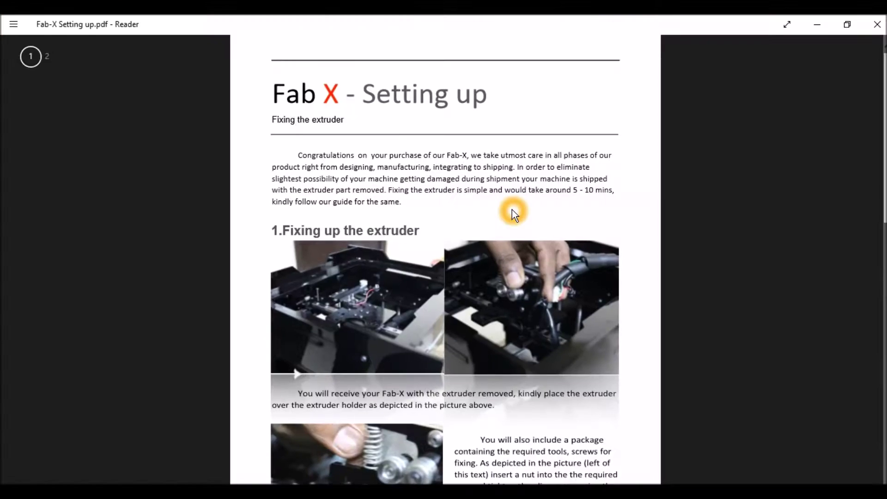
scroll(511, 210, "down", 9)
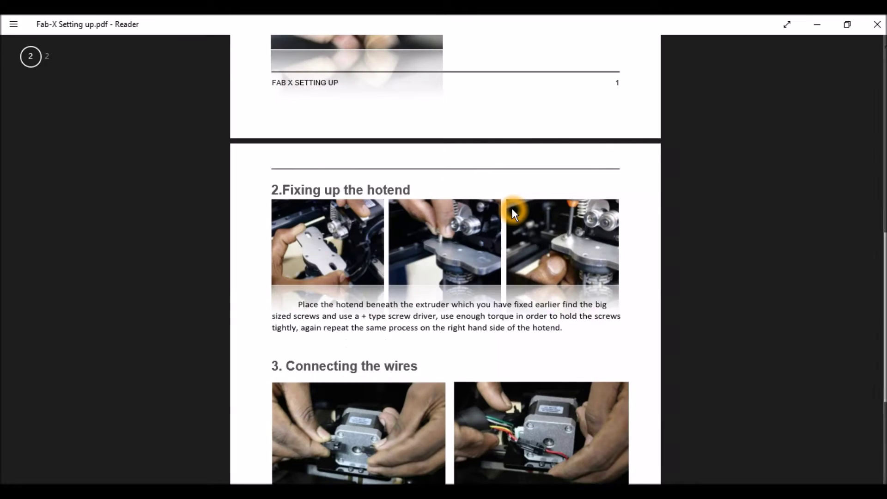
scroll(513, 211, "down", 4)
scroll(511, 209, "up", 13)
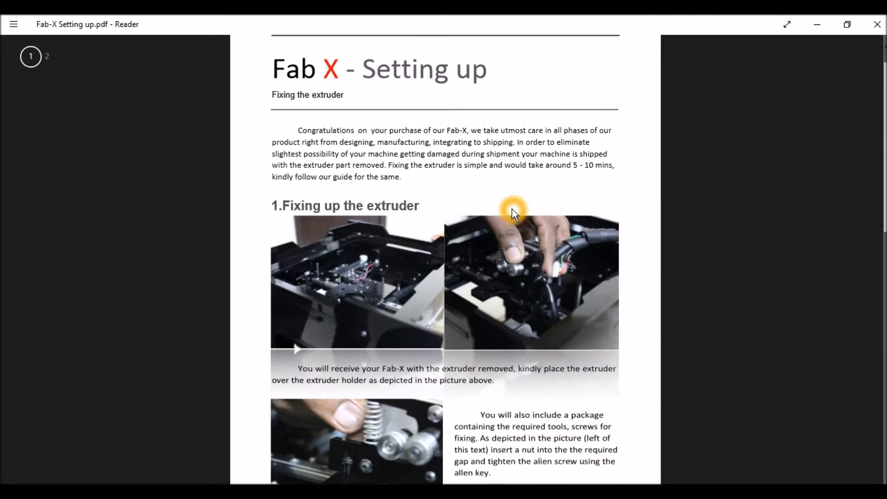
left_click(876, 25)
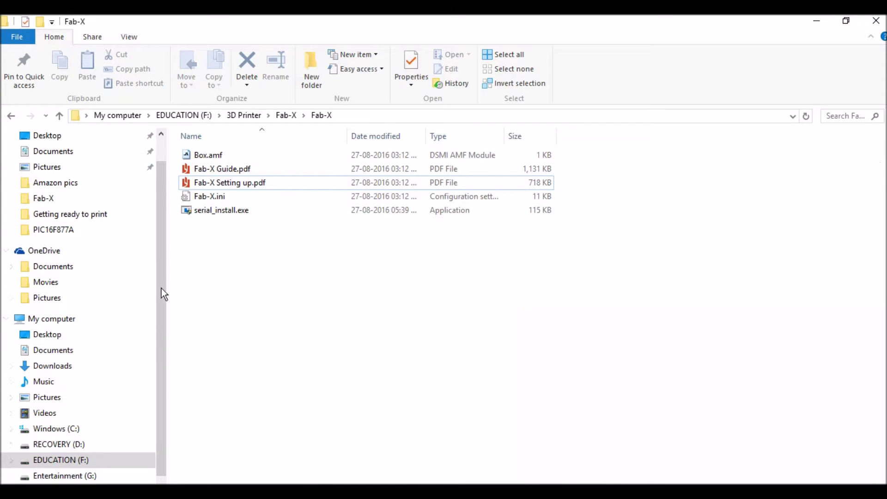
- Reopen the Fab-X Guide PDF and scroll to the Startup Process section with Cura installation steps
double_click(208, 169)
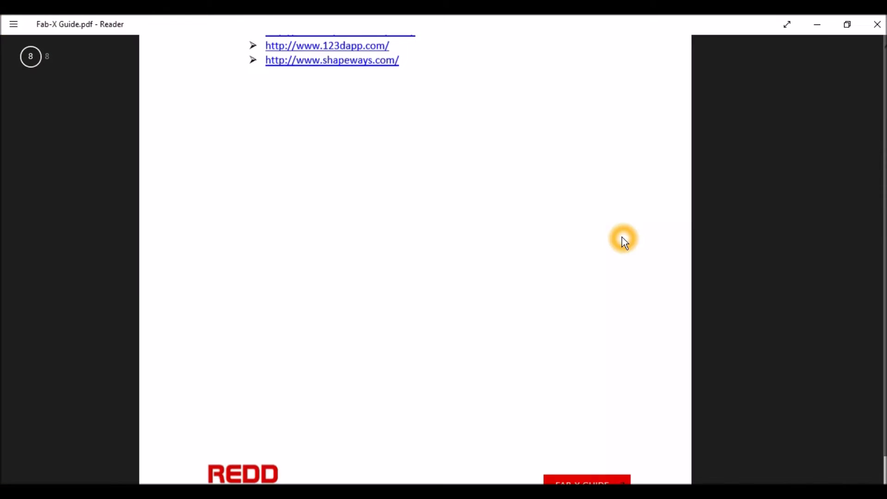
scroll(622, 237, "up", 20)
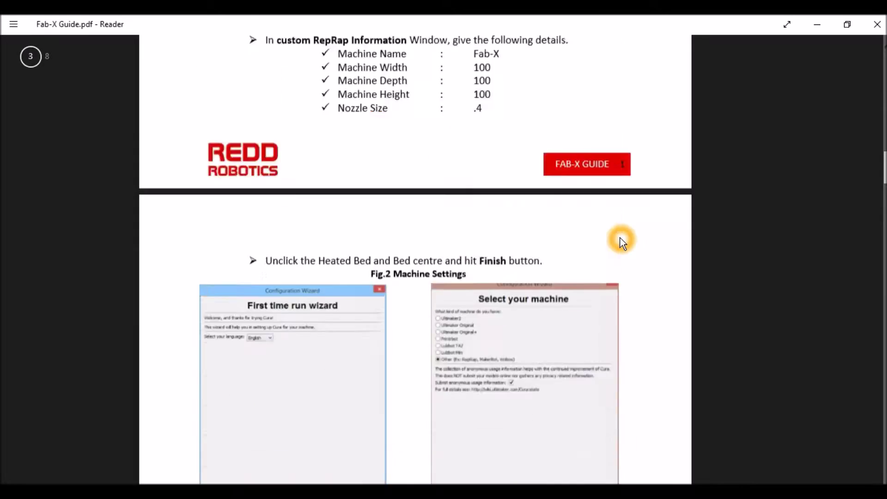
scroll(620, 238, "up", 10)
scroll(620, 238, "down", 15)
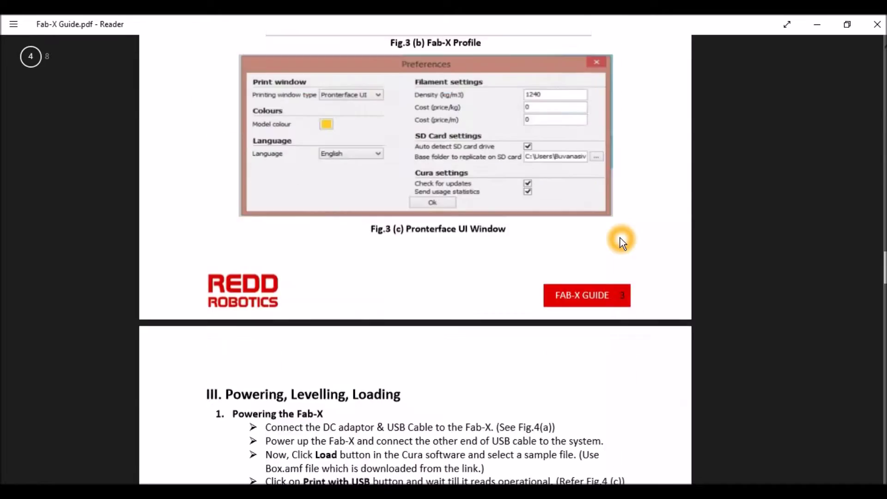
scroll(620, 238, "down", 5)
scroll(620, 238, "up", 15)
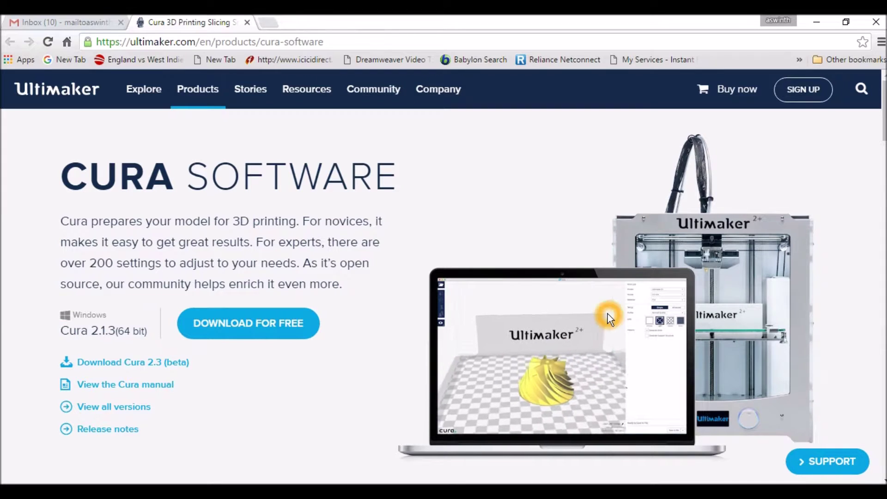
left_click(247, 22)
- Put away the browser and the guide, returning to the parent Fab-X folder
left_click(816, 22)
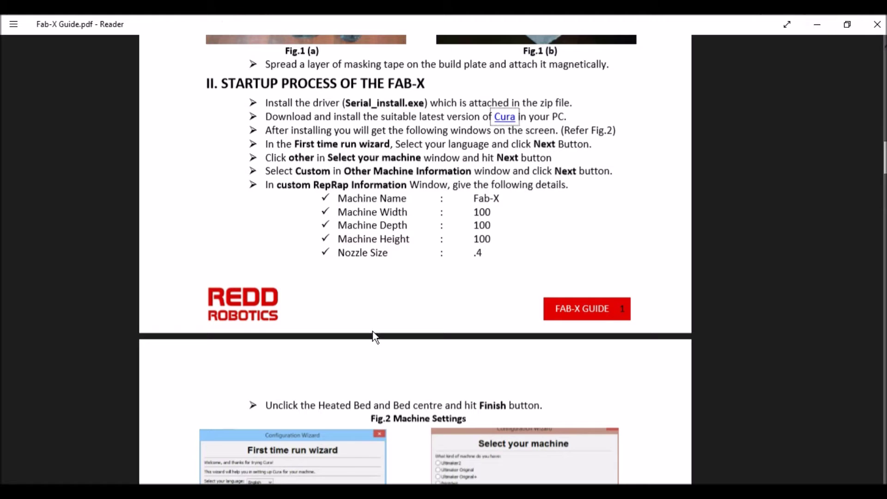
scroll(395, 312, "up", 6)
scroll(395, 305, "down", 8)
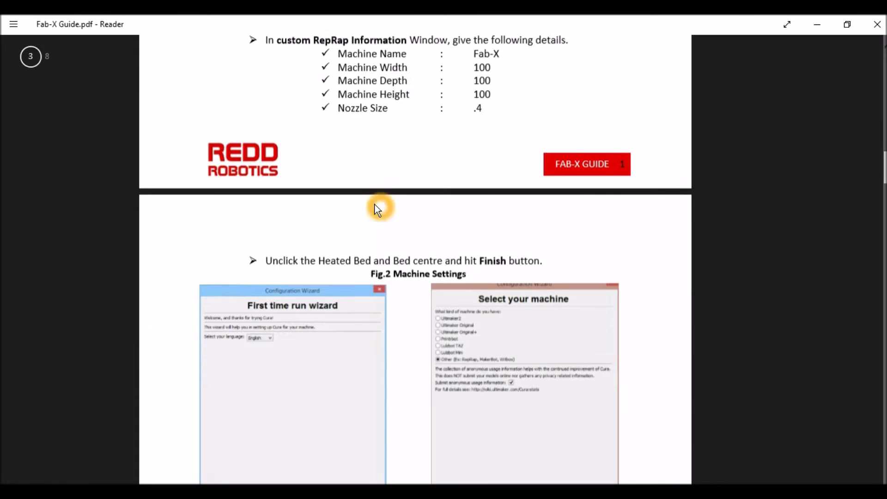
left_click(816, 25)
left_click(10, 116)
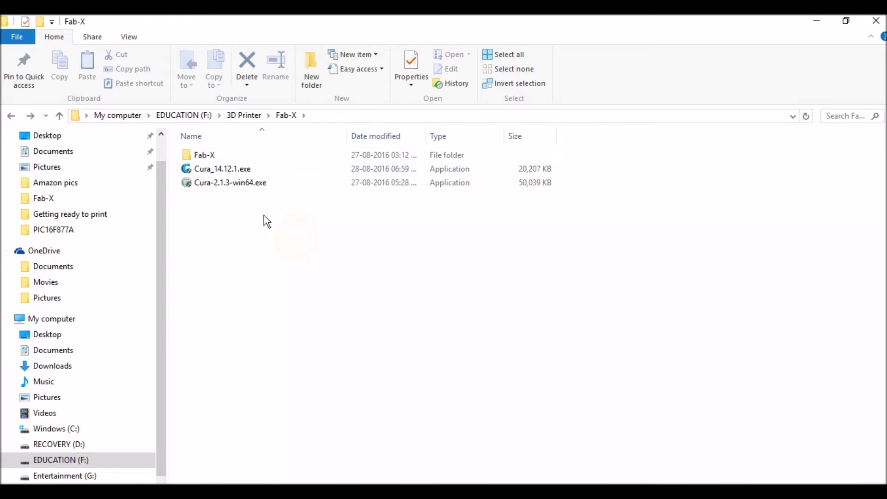
- Run the Cura_14.12.1.exe installer, cancel the setup, and refresh the folder listing
left_click(225, 175)
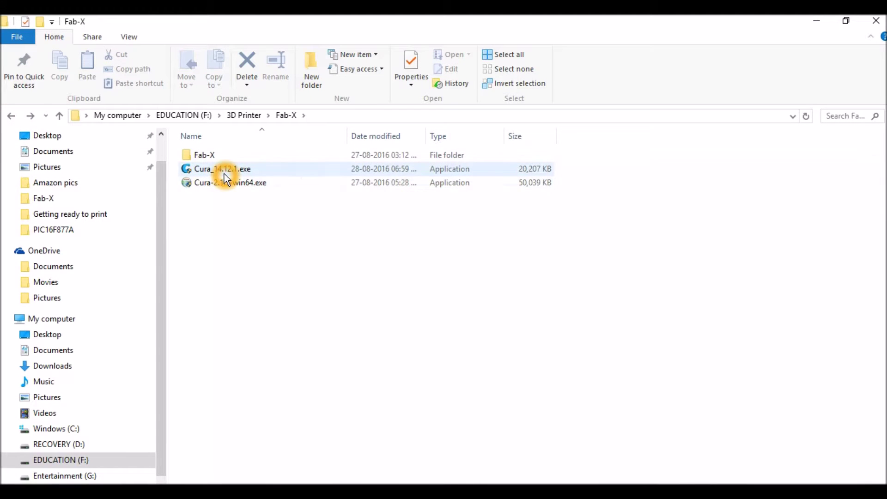
double_click(193, 170)
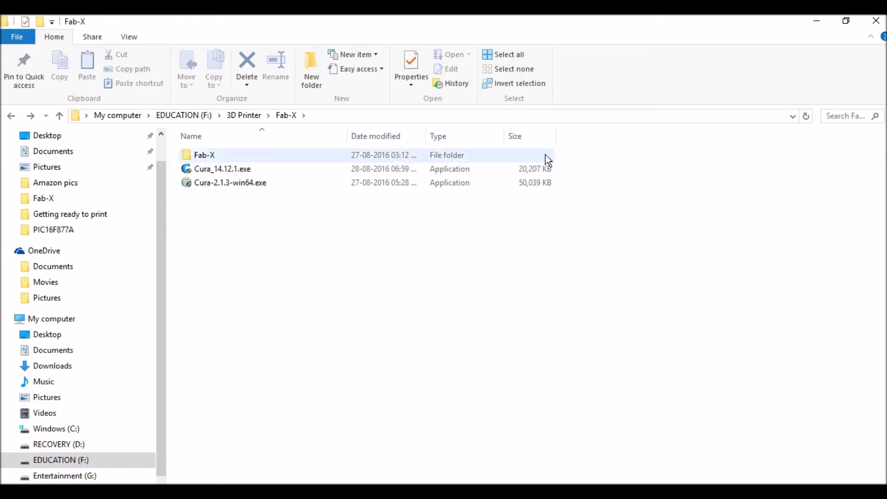
left_click(236, 172)
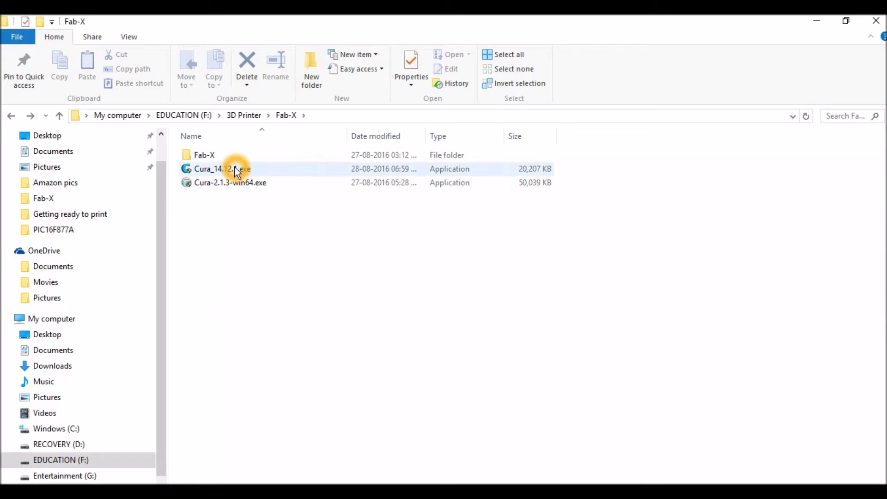
left_click(504, 309)
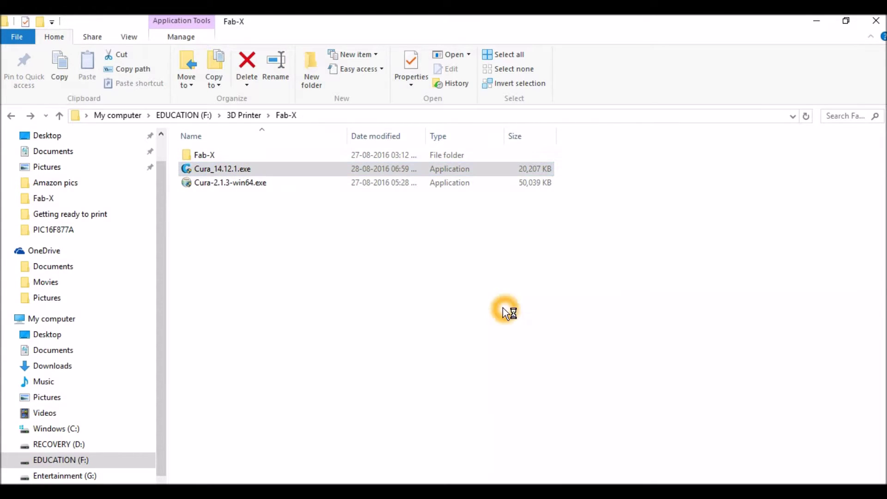
left_click(575, 376)
right_click(439, 274)
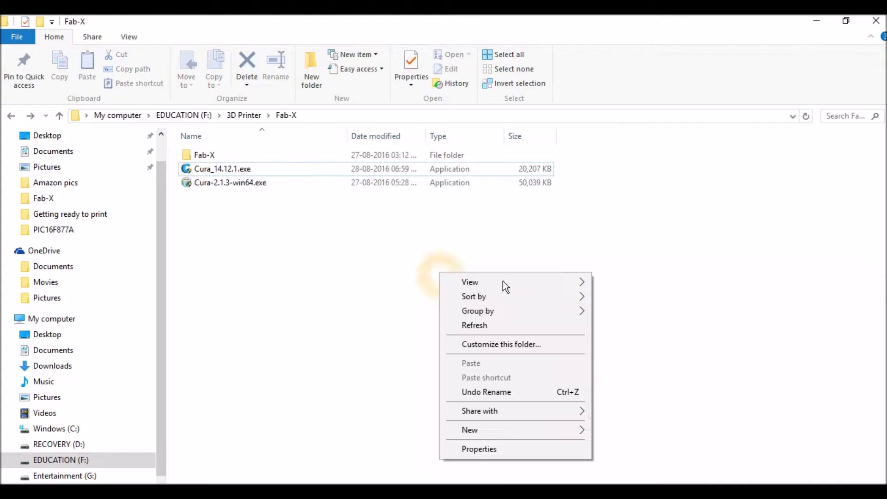
left_click(469, 326)
left_click(377, 287)
- Launch the installed Cura 14.12.1 from the Start menu
key("super")
scroll(369, 242, "down", 5)
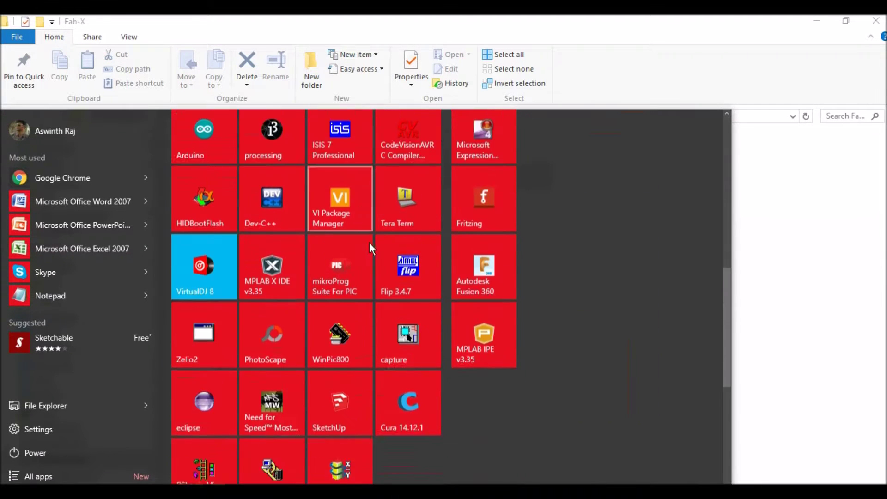
left_click(607, 273)
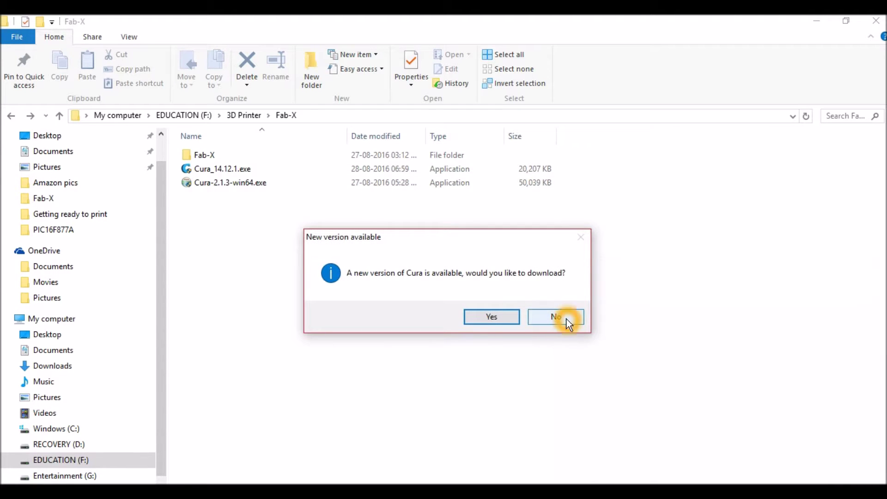
- Decline the Cura new-version download and open the Load 3D model dialog
left_click(565, 319)
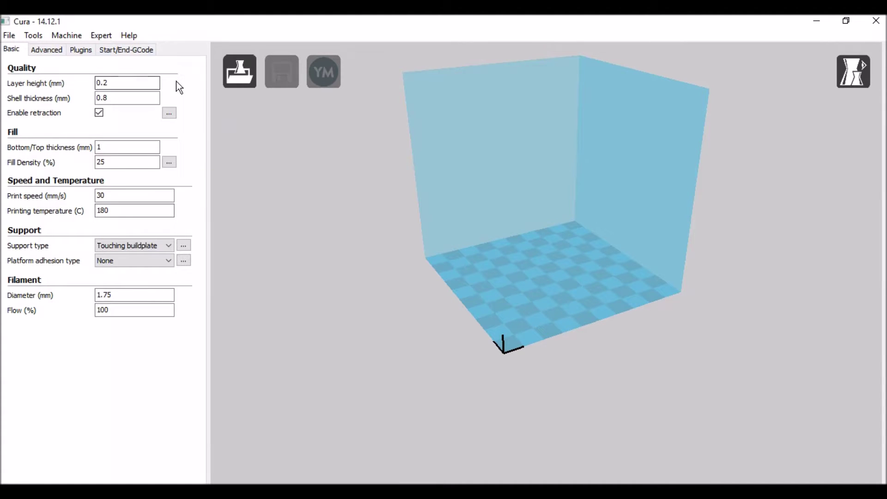
left_click(241, 71)
- Browse EDUCATION (F:) > 3D Printer > Fab-X > Fab-X and load Box.amf onto the plate
scroll(69, 222, "down", 5)
left_click(74, 259)
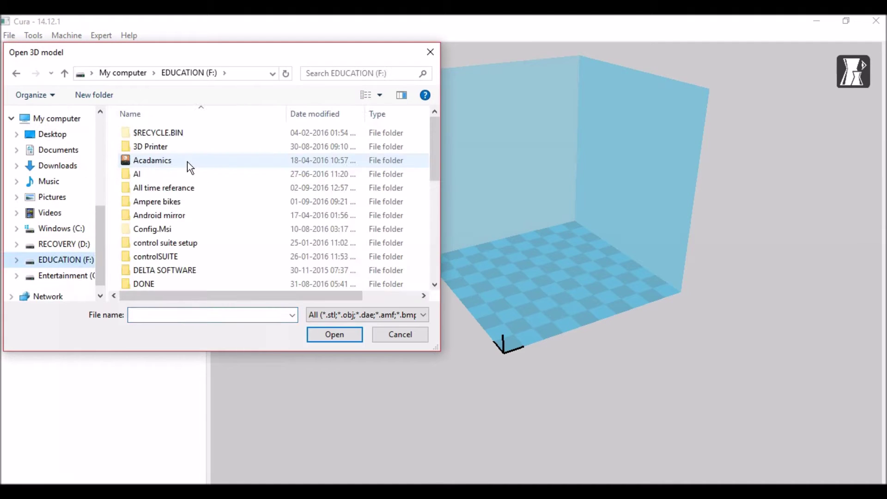
double_click(179, 147)
double_click(154, 133)
double_click(154, 133)
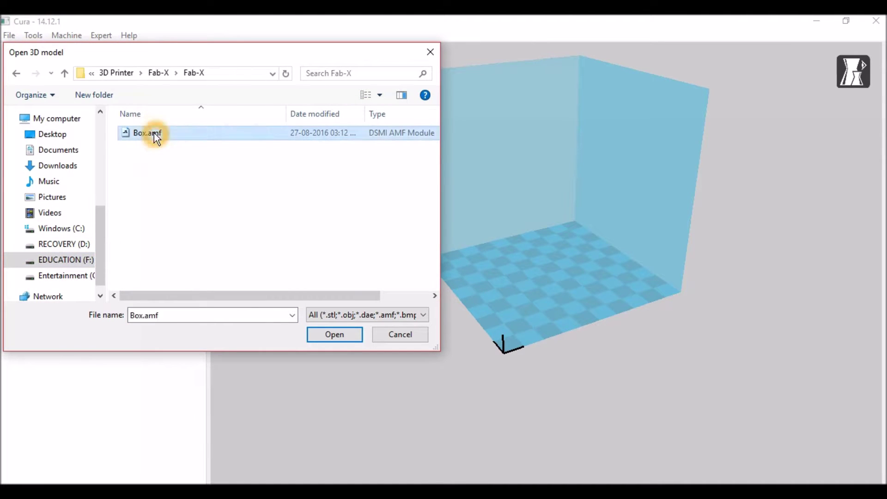
double_click(154, 133)
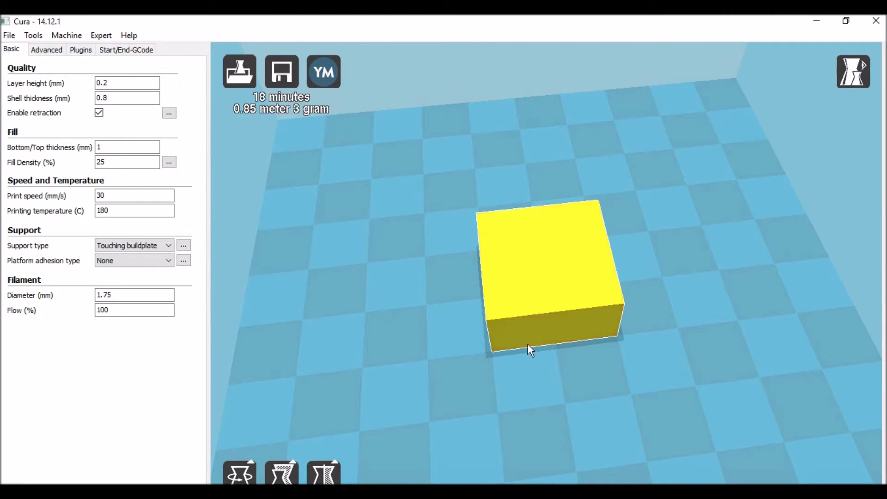
- Orbit around the yellow box from a low side view up to a near top-down view
right_click_drag(530, 351, 309, 182)
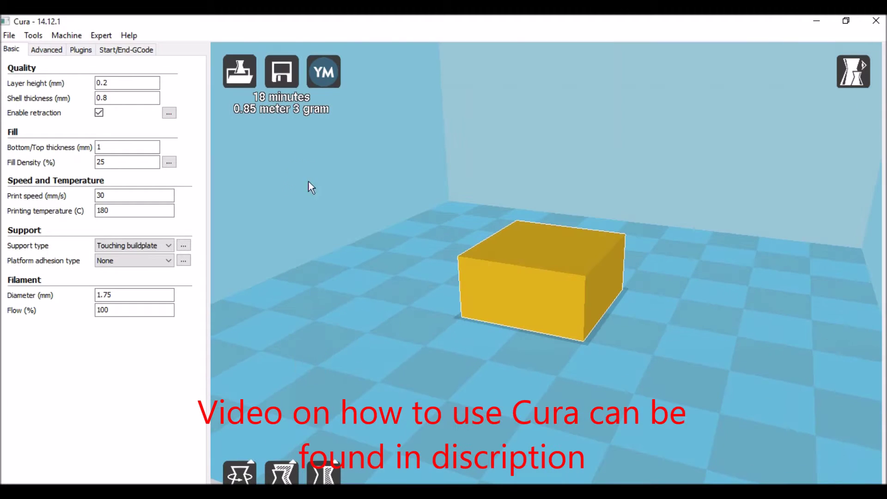
right_click_drag(571, 323, 431, 317)
right_click_drag(577, 277, 659, 279)
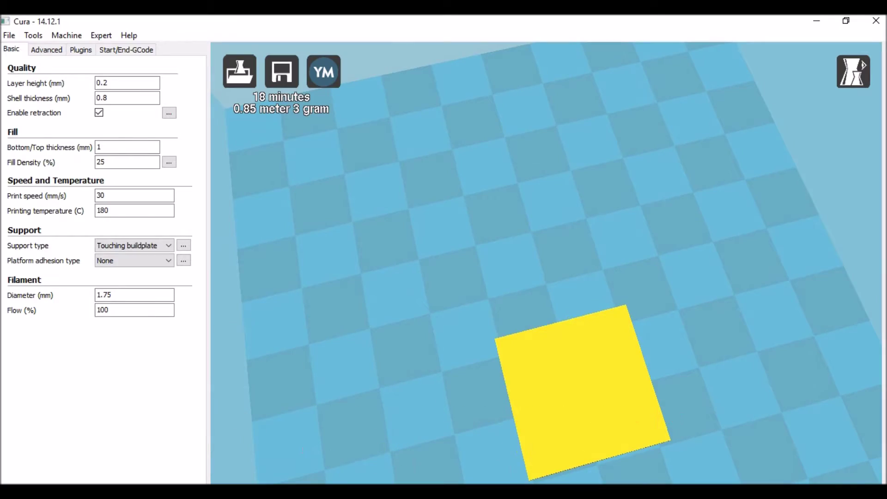